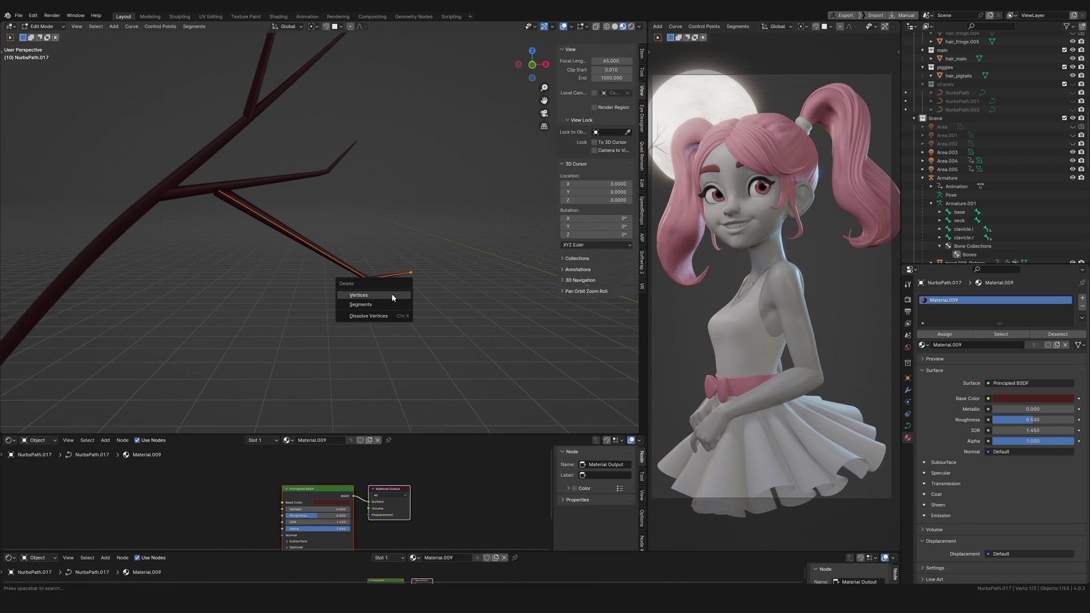
Delete the selected vertex from the lower side-branch curve.
left_click(392, 298)
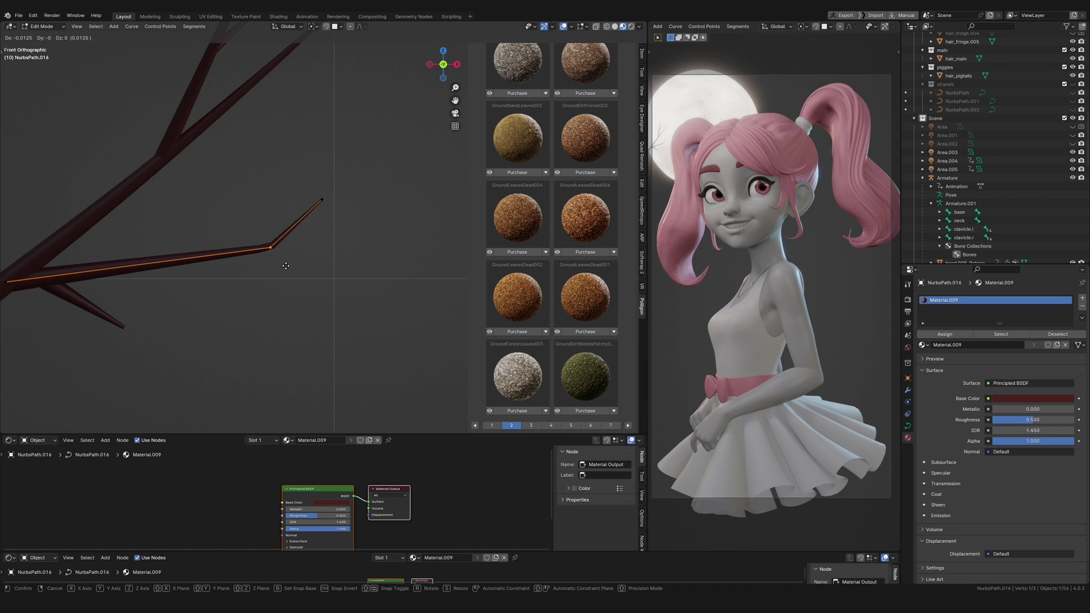
Add the foliage_21 leaf image as a plane and move it away from the character toward the branch in front view.
key("shift+a")
left_click(301, 318)
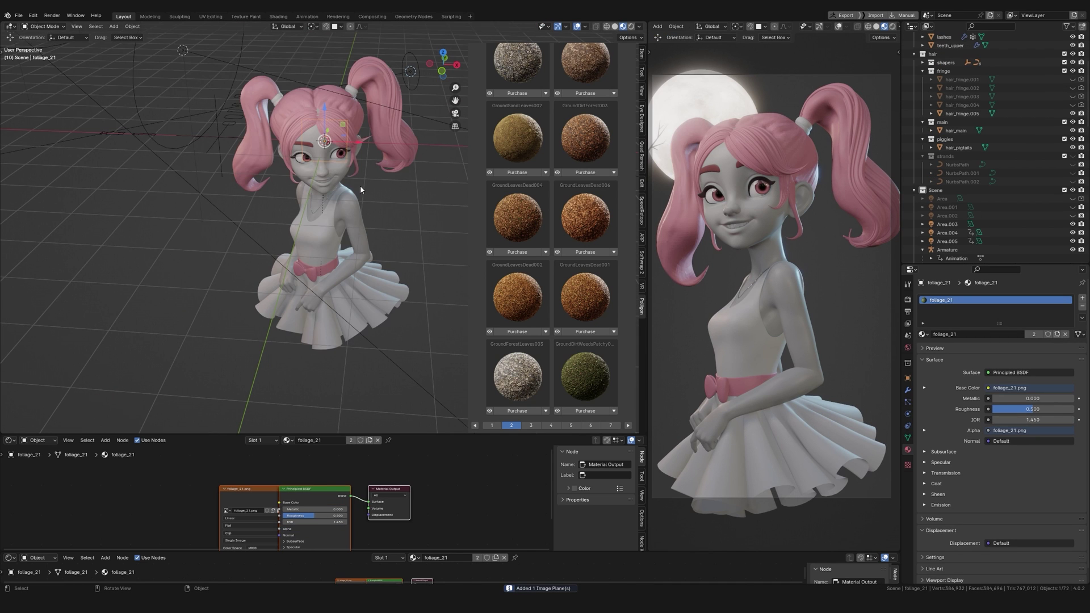
left_click(239, 165)
key("KP_1")
key("KP_Decimal")
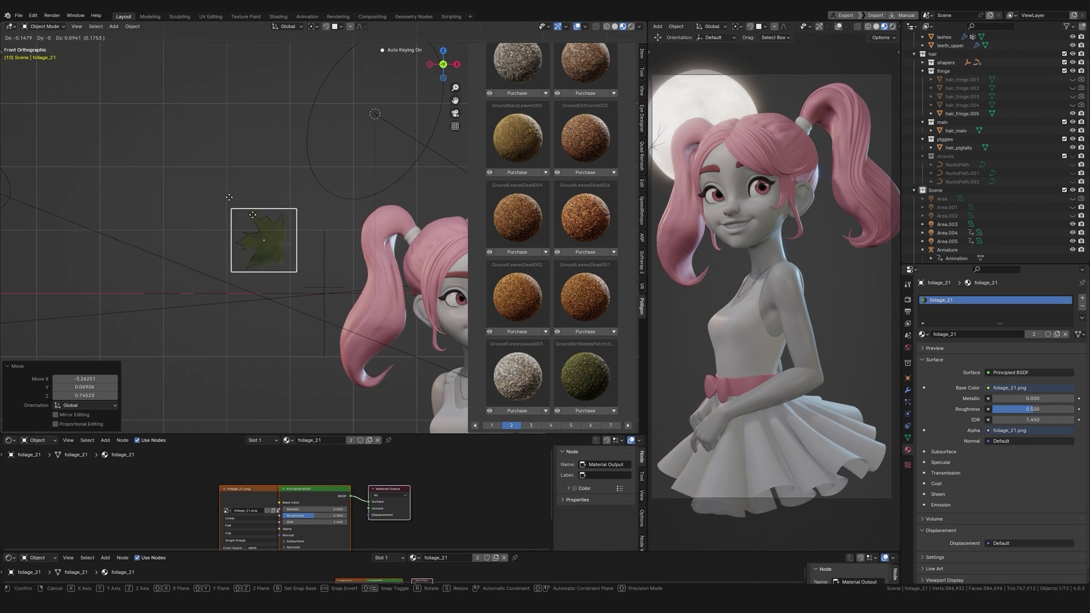
scroll(324, 236, "down", 3)
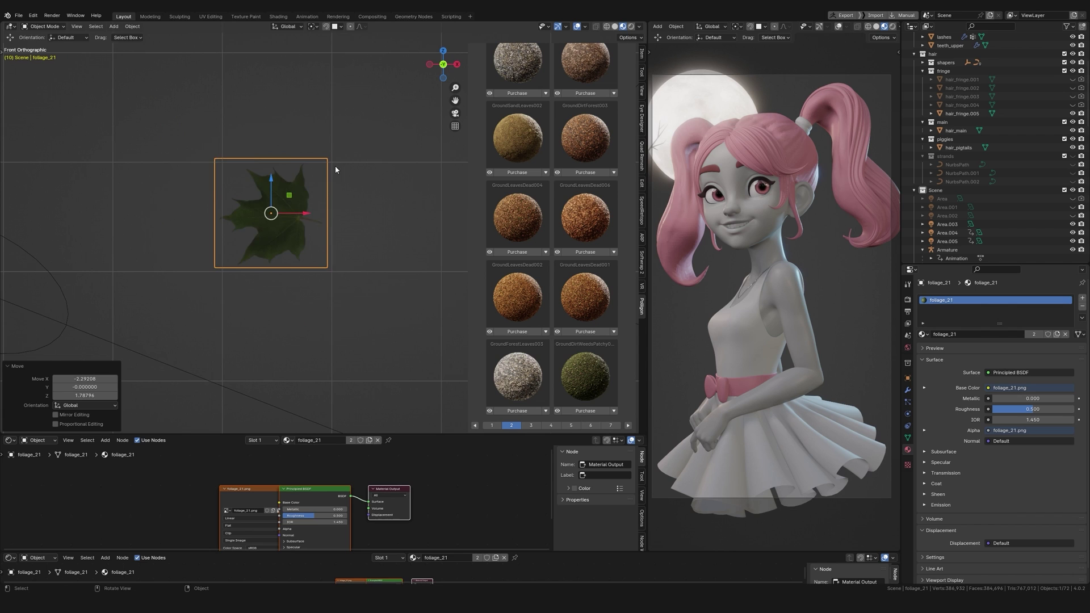
left_click(250, 271)
scroll(340, 257, "down", 3)
Freely rotate the leaf plane in the camera view and scale it to about 0.616.
key("KP_0")
key("r")
key("r")
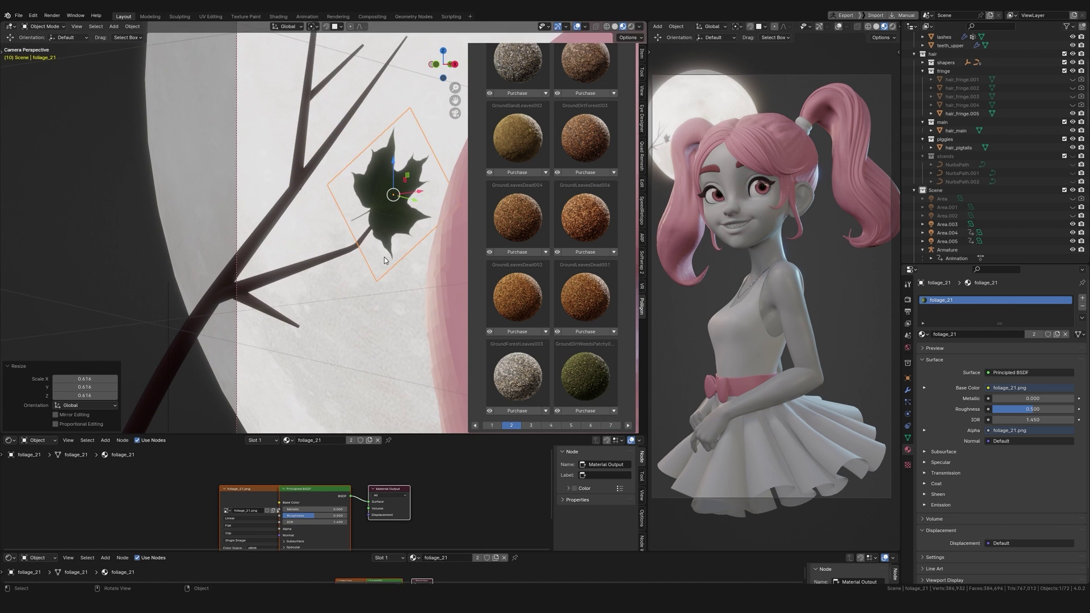
Seat the leaf on the twig's tip, refine its rotation and save the file.
left_click(409, 253)
key("g")
left_click(422, 258)
middle_click_drag(422, 259, 347, 187)
key("r")
left_click(296, 193)
key("ctrl+s")
Duplicate the leaf along the branch and switch sculpting to another leaf copy.
key("shift+d")
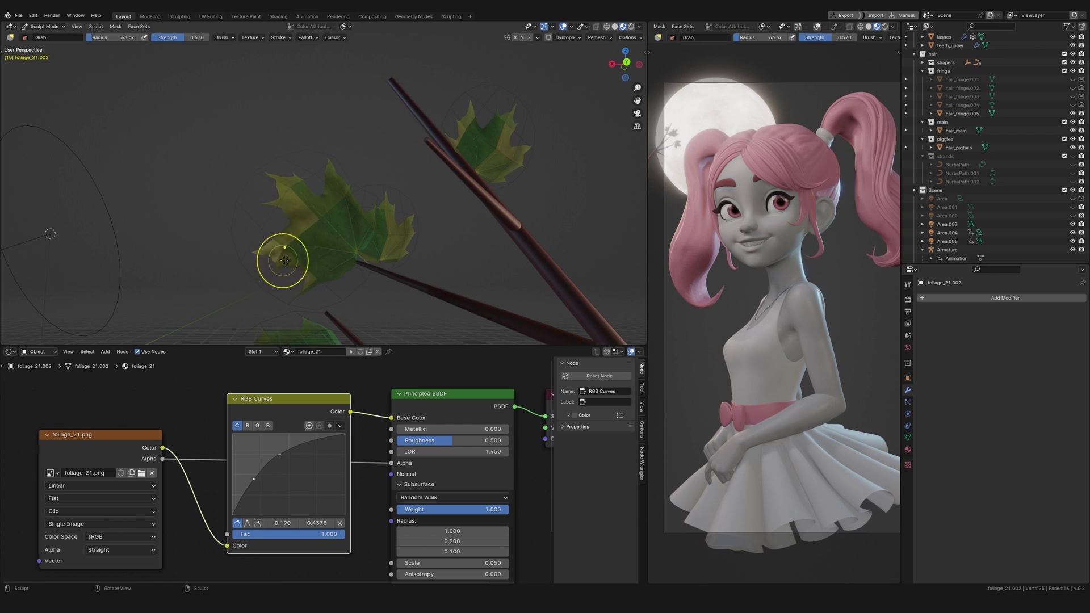
key("alt+q")
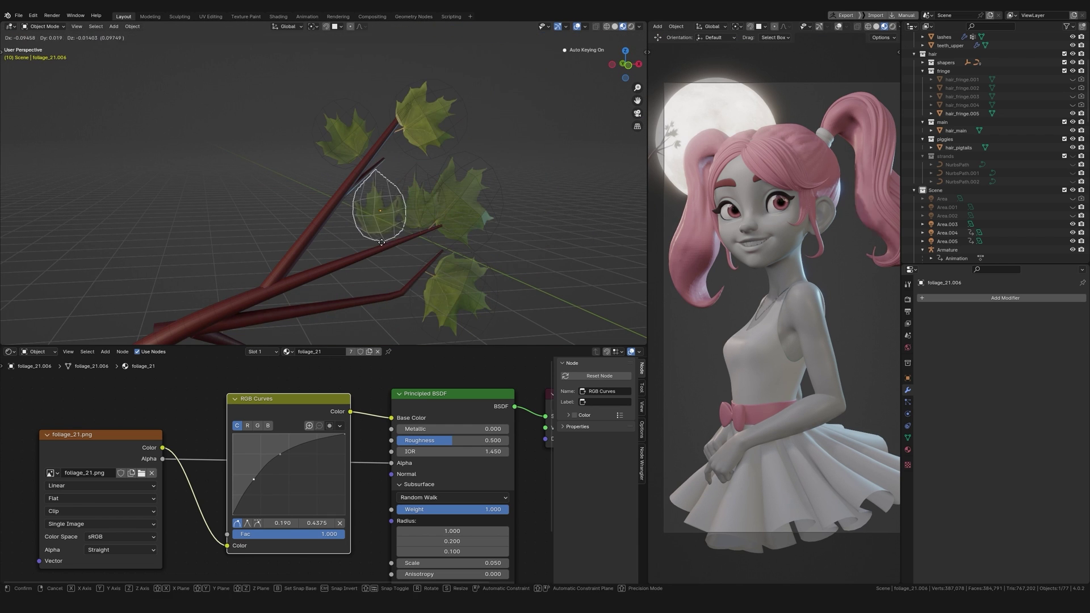
Duplicate and rotate a leaf for the middle twig, and reshape the copy with the Grab brush.
key("shift+d")
left_click(416, 177)
key("r")
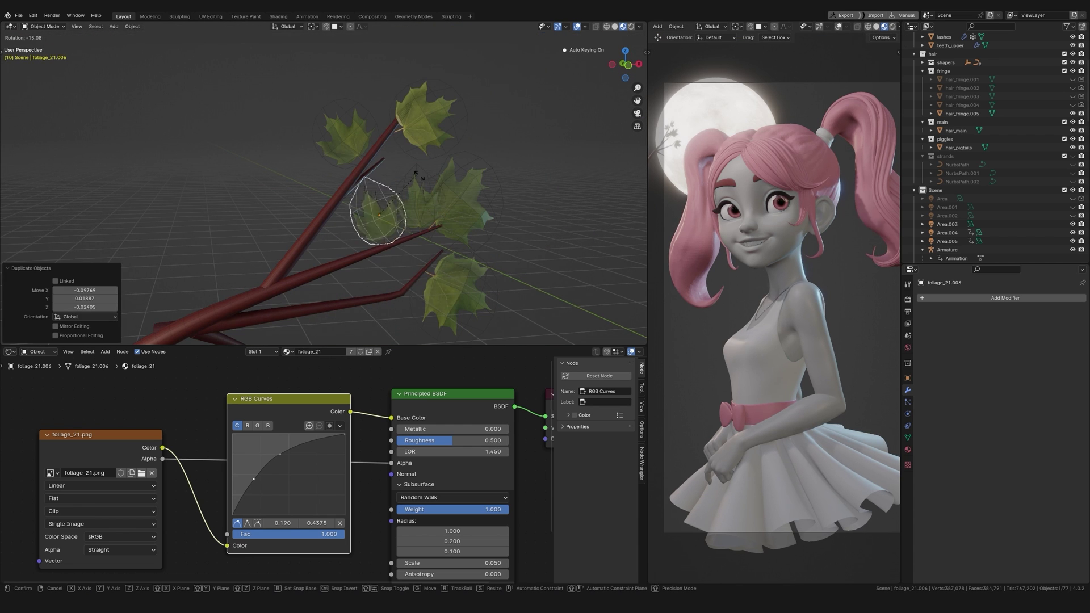
left_click(408, 331)
middle_click_drag(408, 331, 361, 301)
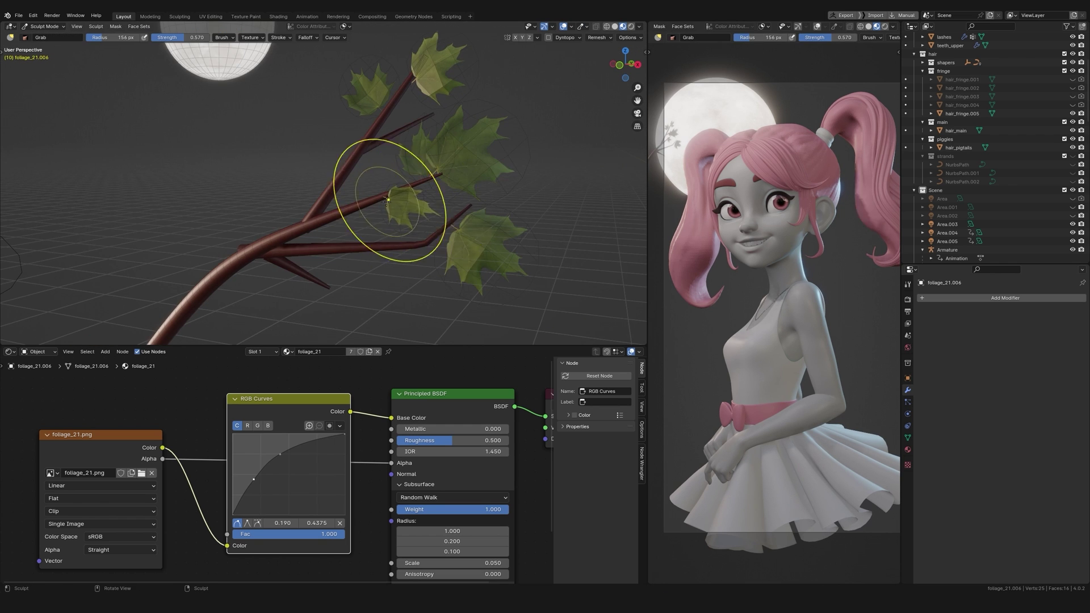
middle_click_drag(387, 199, 443, 236)
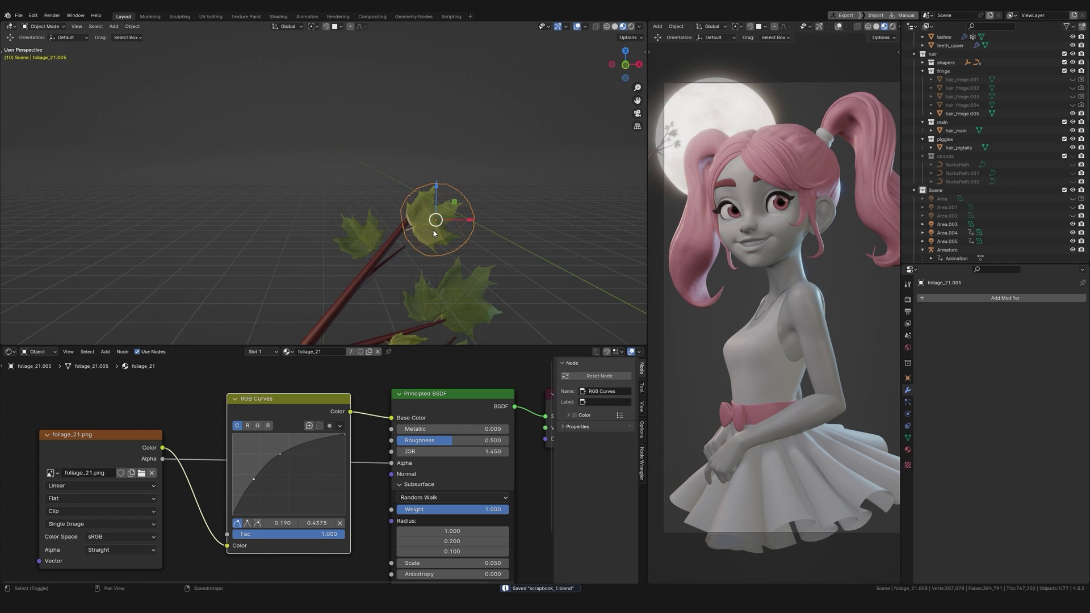
Place a leaf copy at the upper branch tip and enlarge it by about 1.62.
key("g")
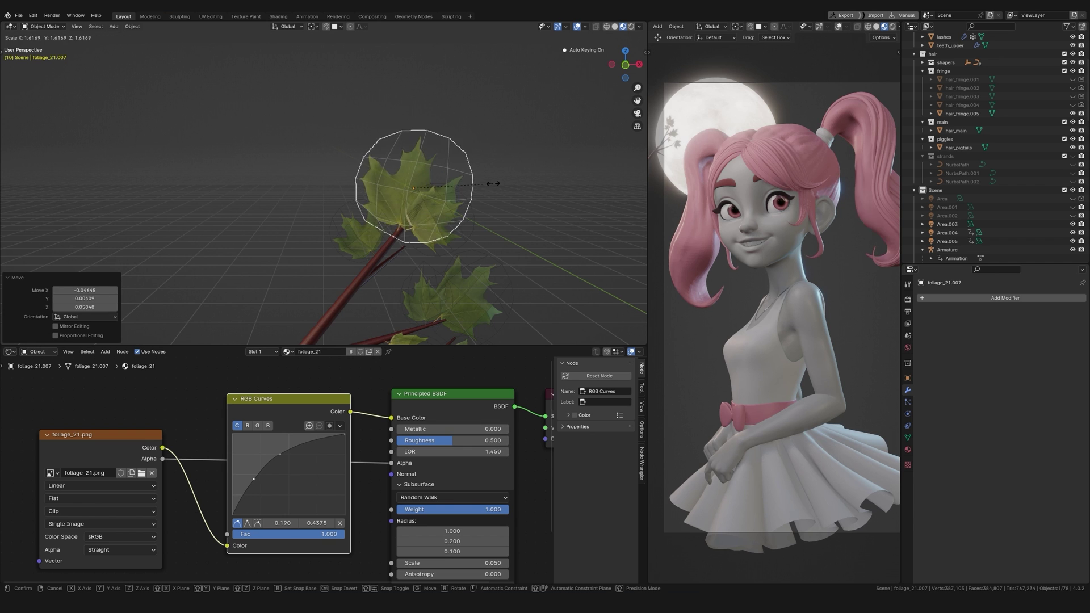
left_click(493, 183)
Duplicate another leaf onto the lower twig, and scale and rotate it to fit.
key("shift+d")
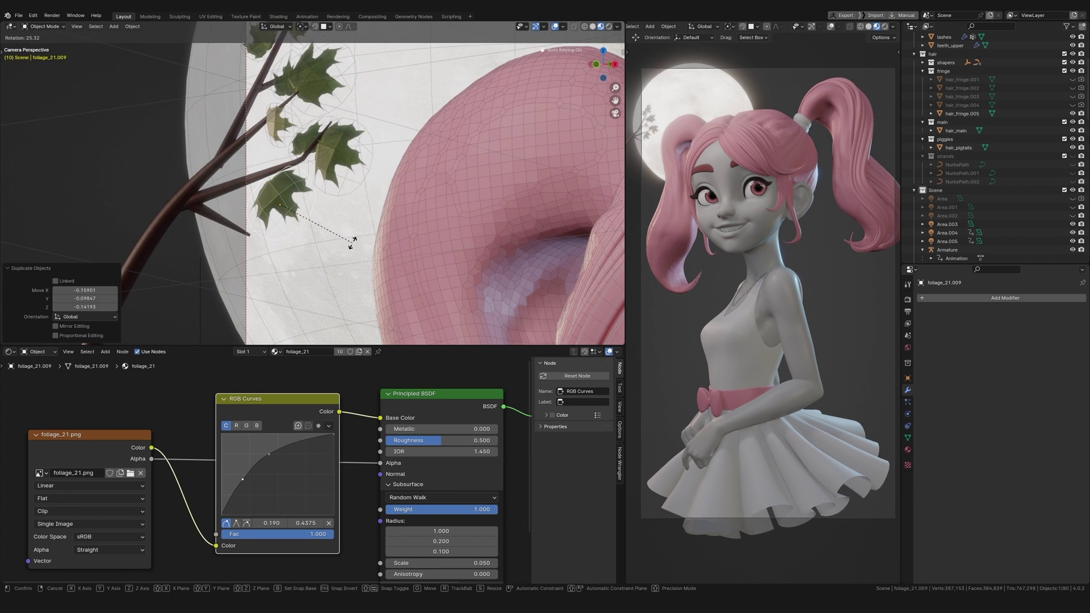
key("s")
left_click(335, 230)
key("r")
key("r")
left_click(359, 129)
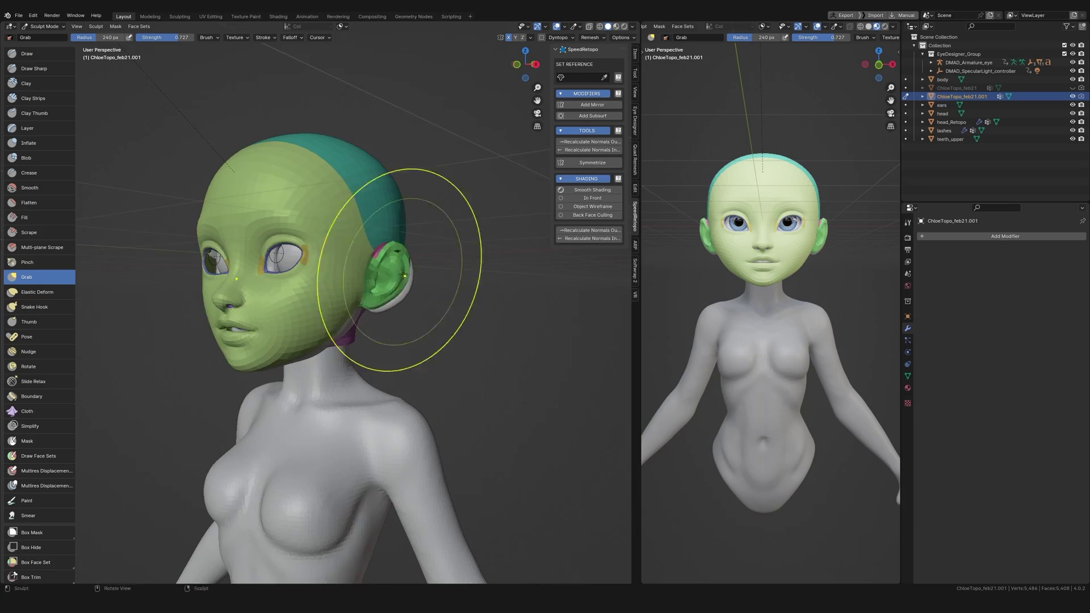
mouse_move(390, 267)
middle_mouse_down()
mouse_move(454, 266)
mouse_move(454, 281)
mouse_move(439, 295)
mouse_move(377, 256)
mouse_move(390, 307)
middle_mouse_up()
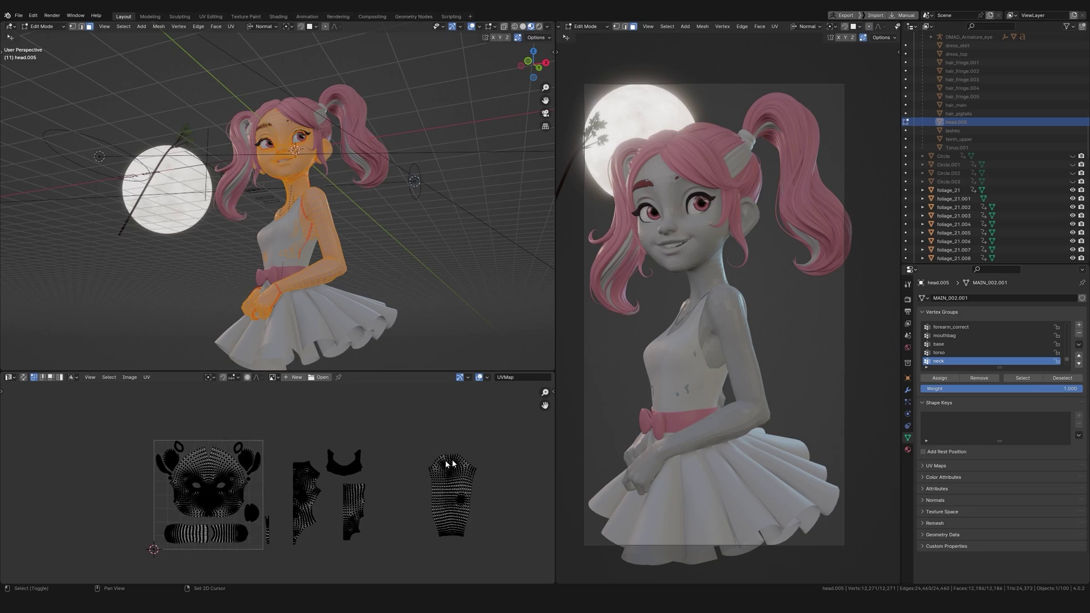
Select the linked torso island in the UV layout of the head.005 mesh.
scroll(247, 451, "up", 5)
key("l")
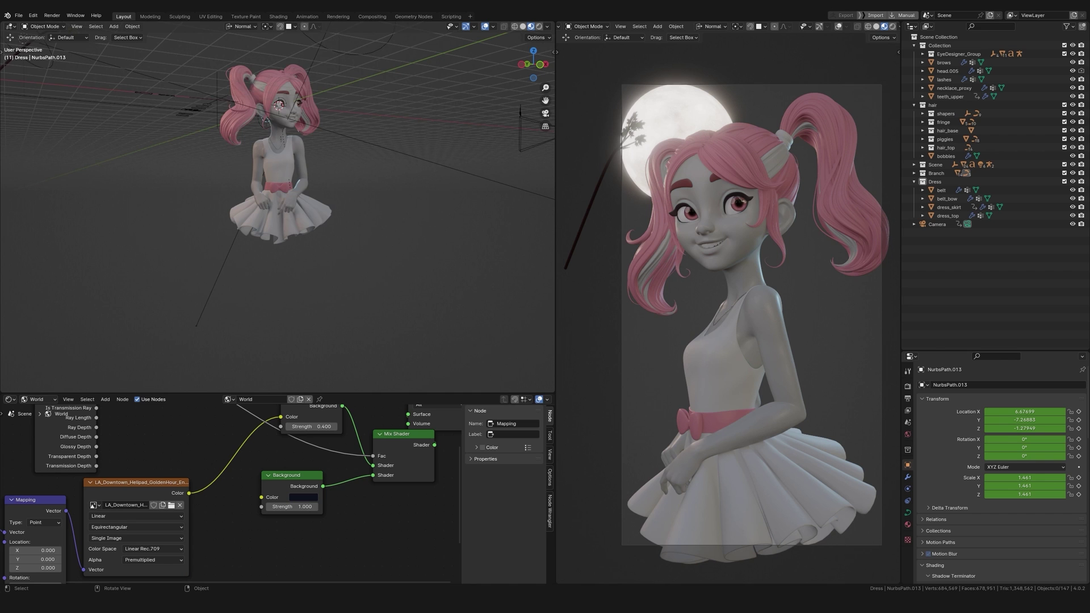
Switch the head.005 body mesh to Sculpt Mode and set the Grab brush radius to 72 px for the shoulder.
mouse_move(431, 238)
middle_mouse_down()
mouse_move(309, 198)
mouse_move(388, 188)
middle_mouse_up()
left_click(324, 206)
key("ctrl+Tab")
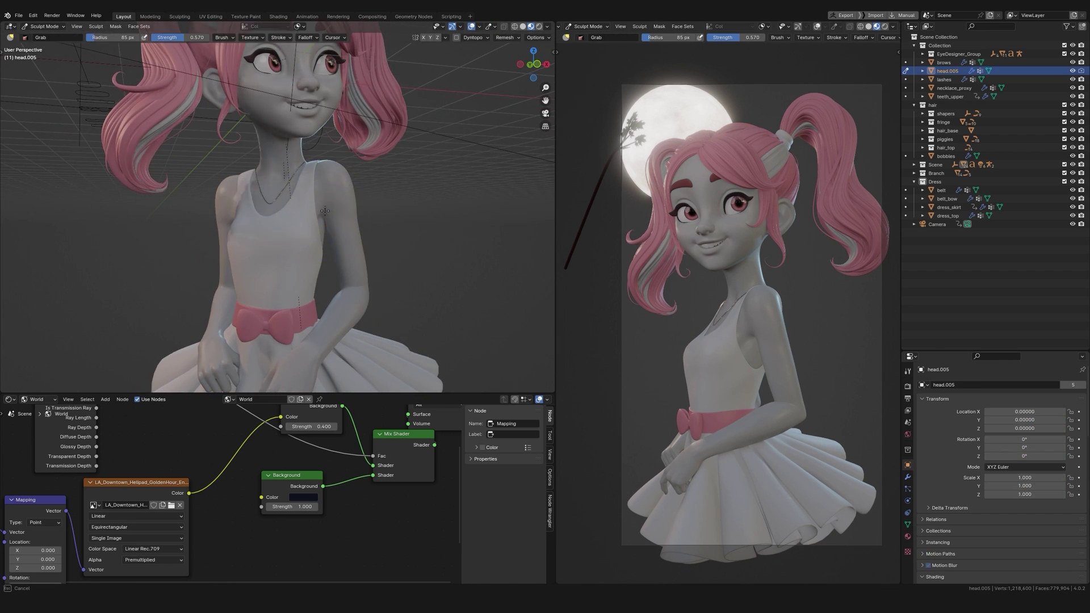
mouse_move(319, 208)
middle_mouse_down()
mouse_move(340, 199)
mouse_move(312, 194)
mouse_move(371, 207)
mouse_move(355, 235)
middle_mouse_up()
key("f")
left_click(371, 207)
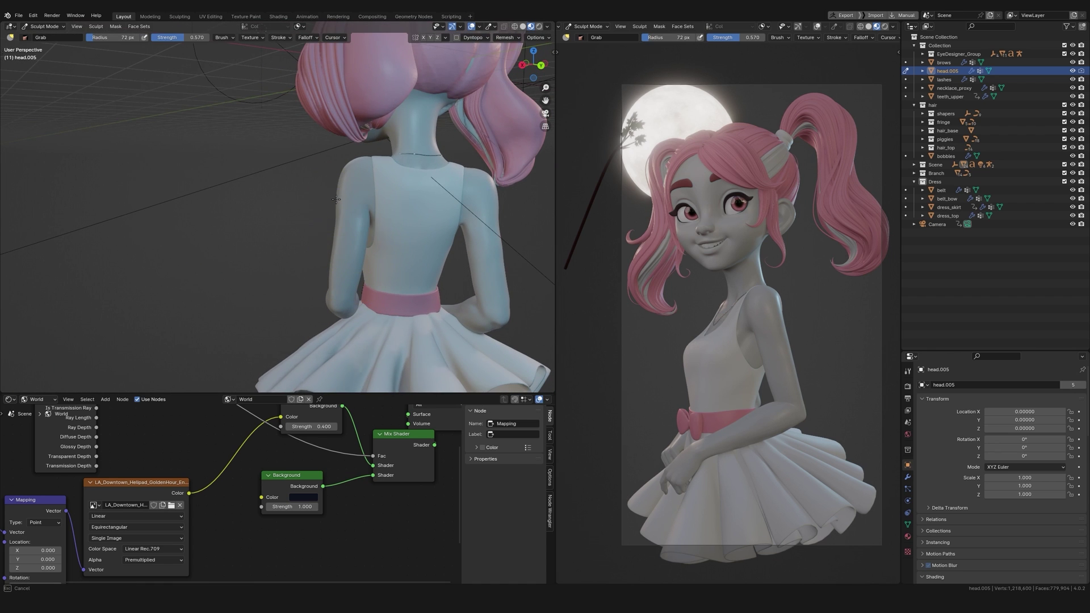
Resize the Grab brush for refining the back of the shoulder and upper arm.
mouse_move(336, 199)
middle_mouse_down()
mouse_move(291, 263)
mouse_move(219, 236)
mouse_move(297, 166)
mouse_move(349, 214)
mouse_move(280, 212)
mouse_move(318, 227)
middle_mouse_up()
key("f")
left_click(344, 216)
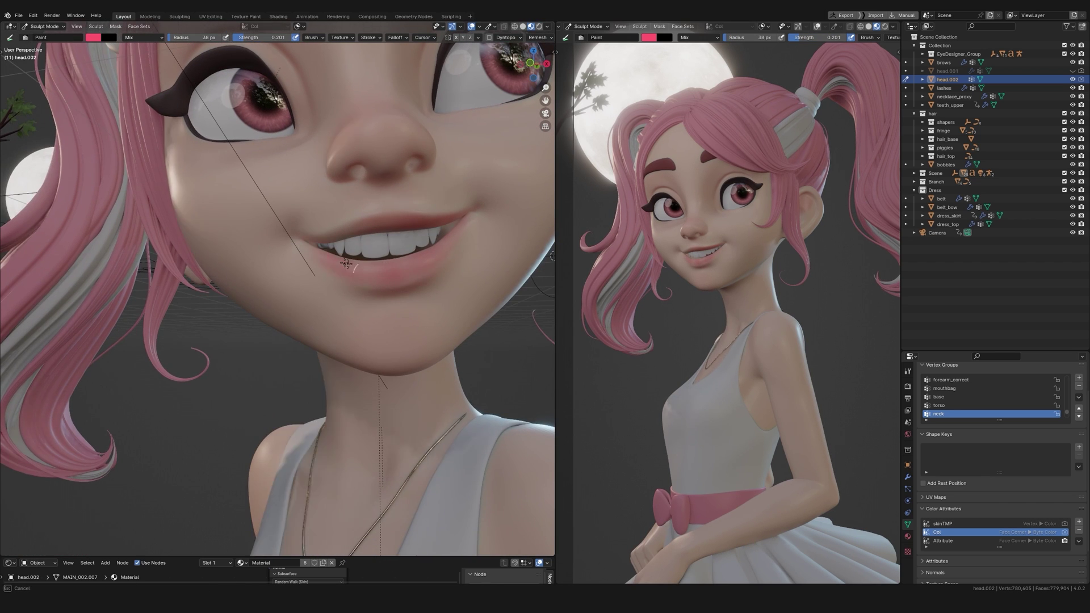
Paint red and pale pink skin tones on the lips, cheeks and nose in the Col color attribute.
middle_click_drag(346, 263, 313, 248)
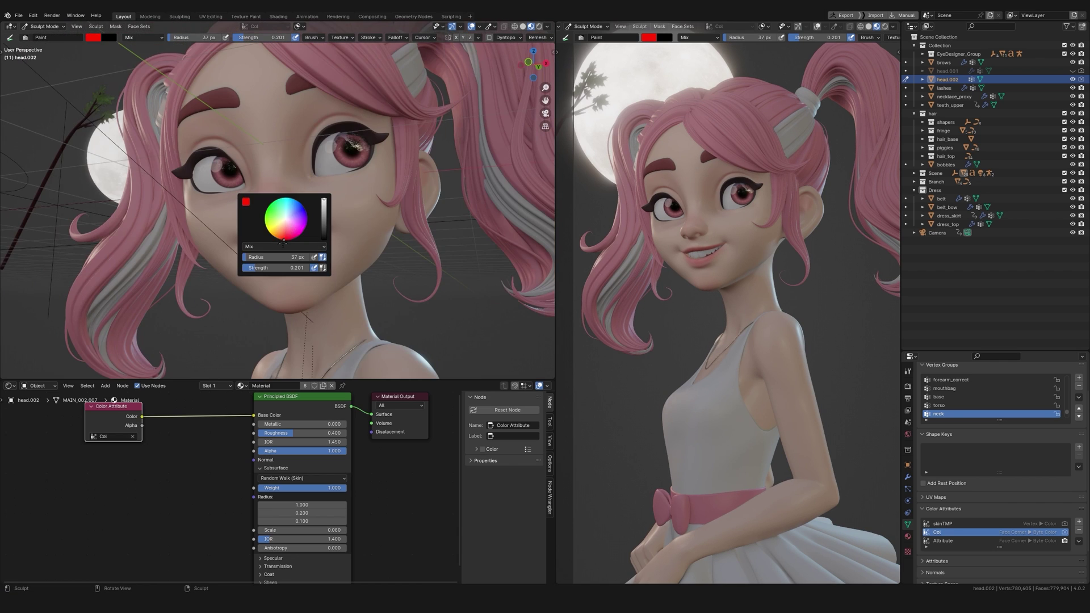
mouse_move(284, 243)
middle_mouse_down()
mouse_move(436, 184)
mouse_move(415, 315)
middle_mouse_up()
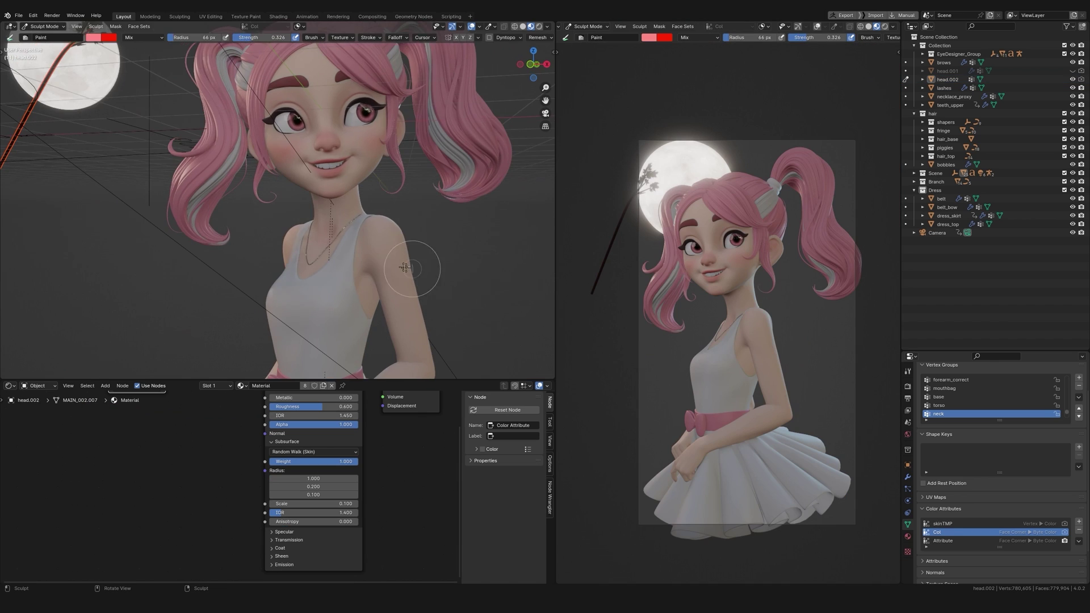
mouse_move(377, 266)
middle_mouse_down()
mouse_move(480, 318)
mouse_move(451, 292)
mouse_move(401, 308)
mouse_move(5, 207)
middle_mouse_up()
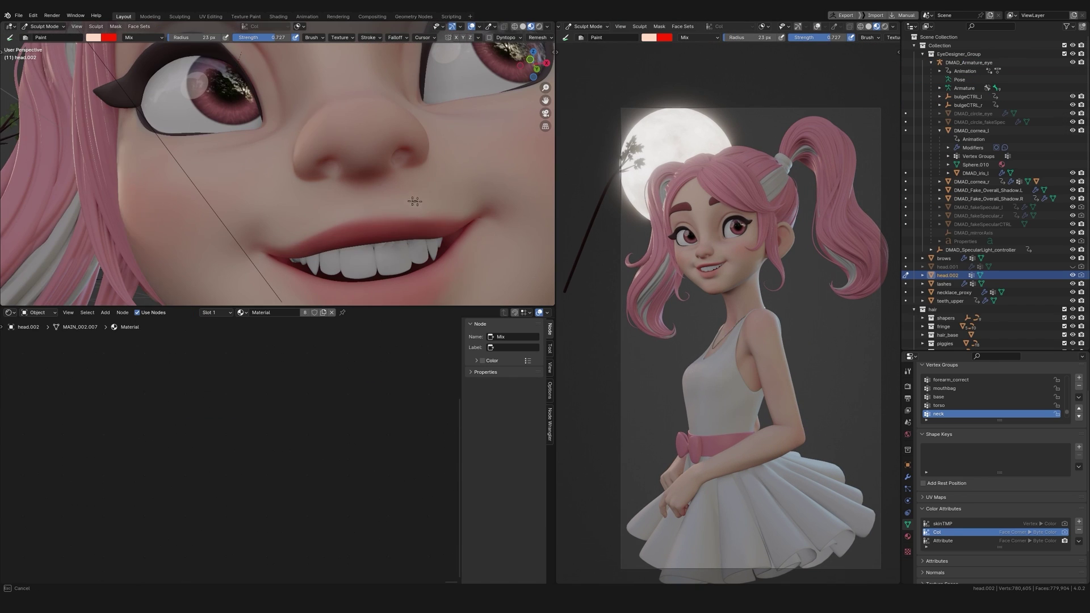
middle_click_drag(303, 228, 432, 200)
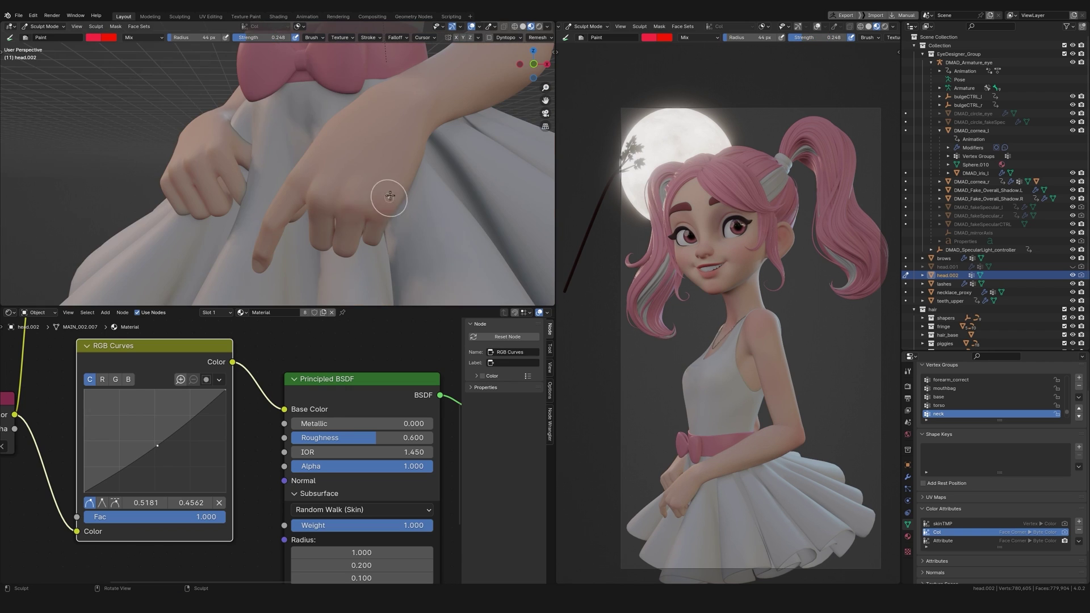
Paint reddish tones on the knuckles and fingers of both hands.
middle_click_drag(389, 195, 406, 139)
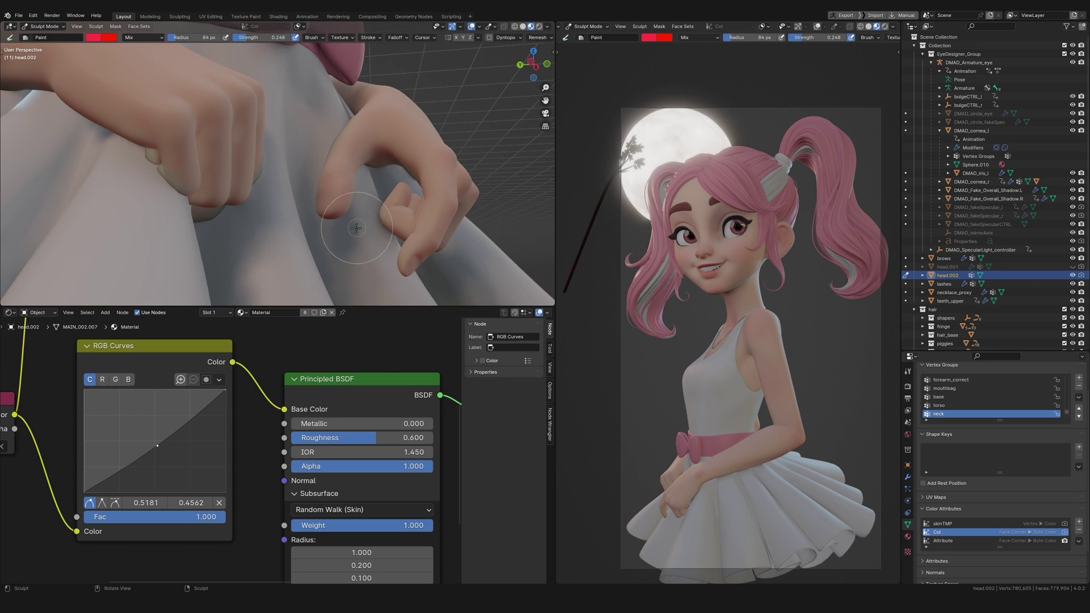
middle_click_drag(340, 215, 444, 179)
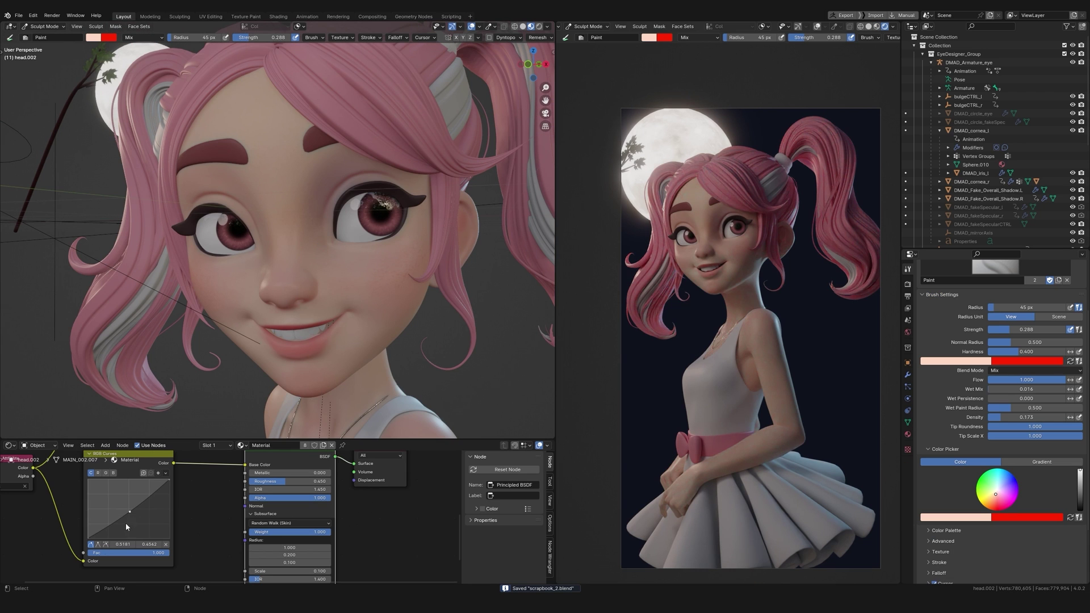
Adjust the middle point of the RGB Curves node in the skin material.
left_click_drag(126, 514, 128, 512)
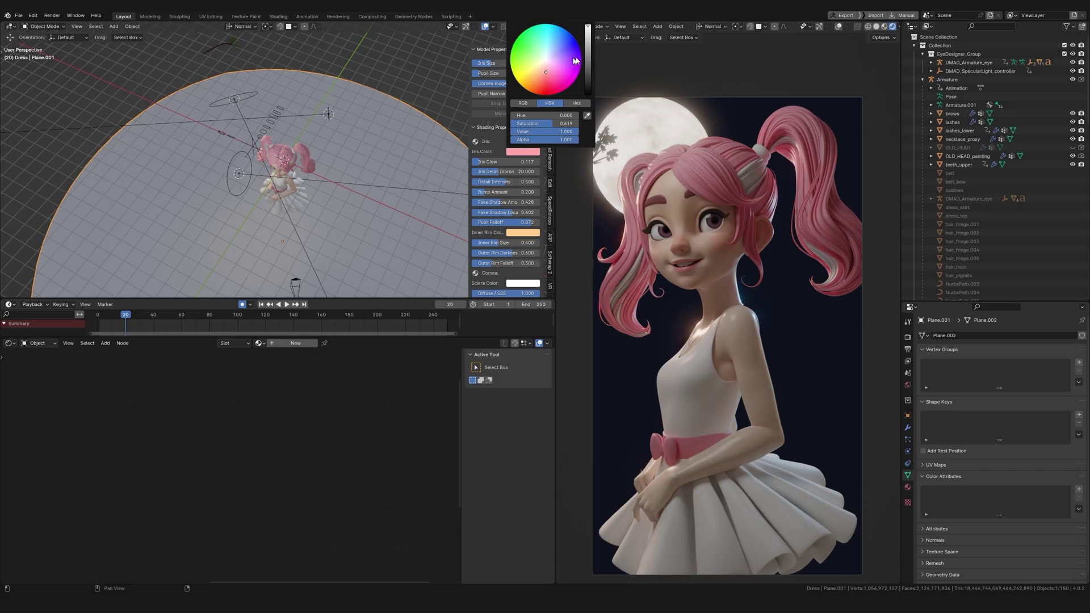
Change the eye's Iris Color to a salmon pink.
left_click_drag(542, 83, 555, 69)
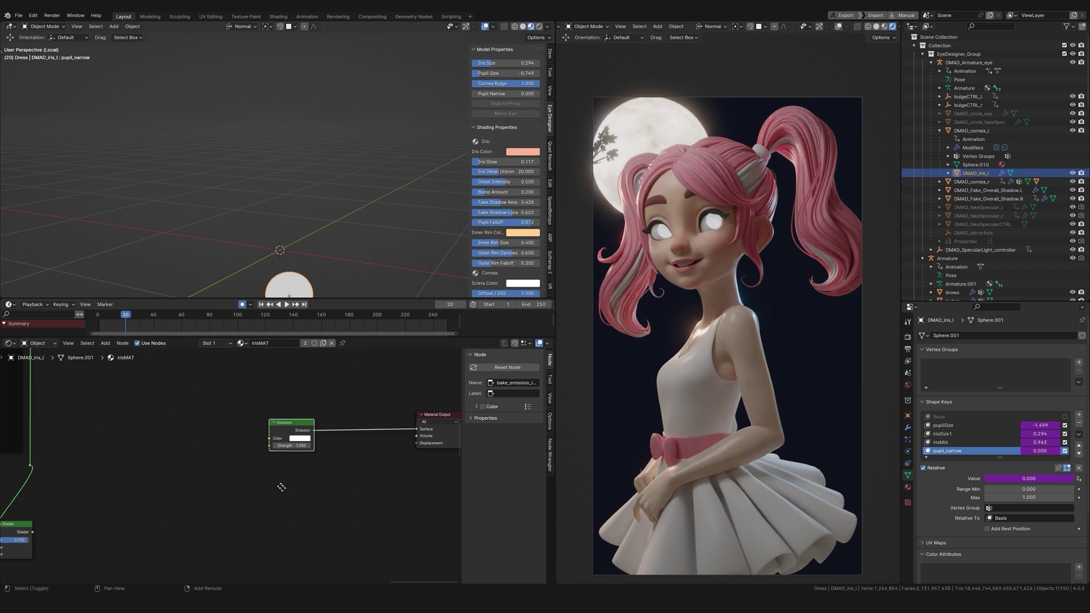
Feed the irisMAT Emission from a Color Attribute node and set the paint brush radius to 40 px on the iris.
left_click(352, 478)
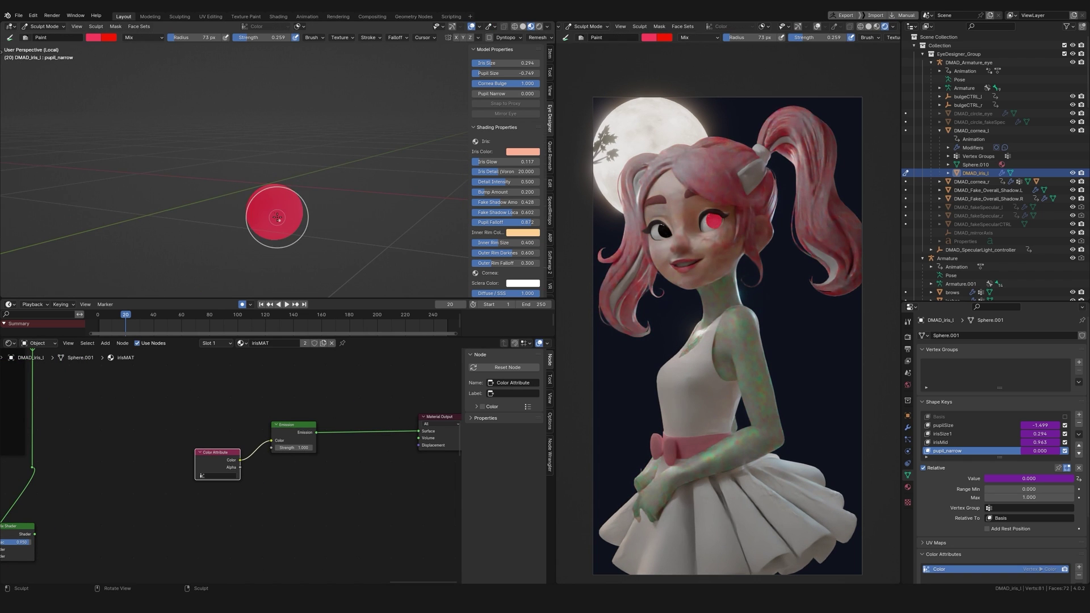
middle_click_drag(277, 217, 284, 202)
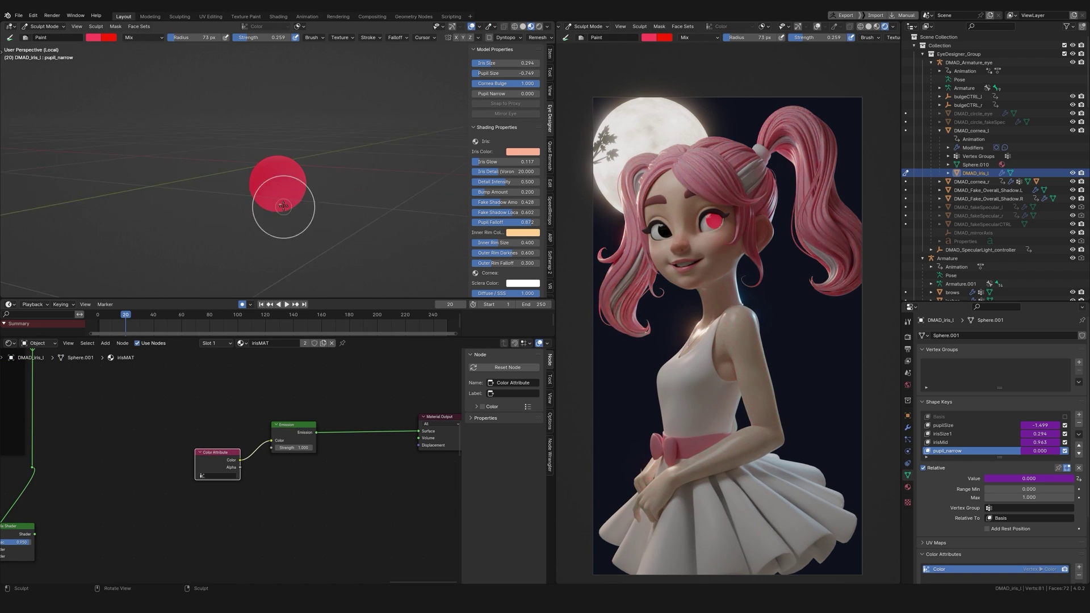
right_click(284, 171)
key("f")
left_click(295, 163)
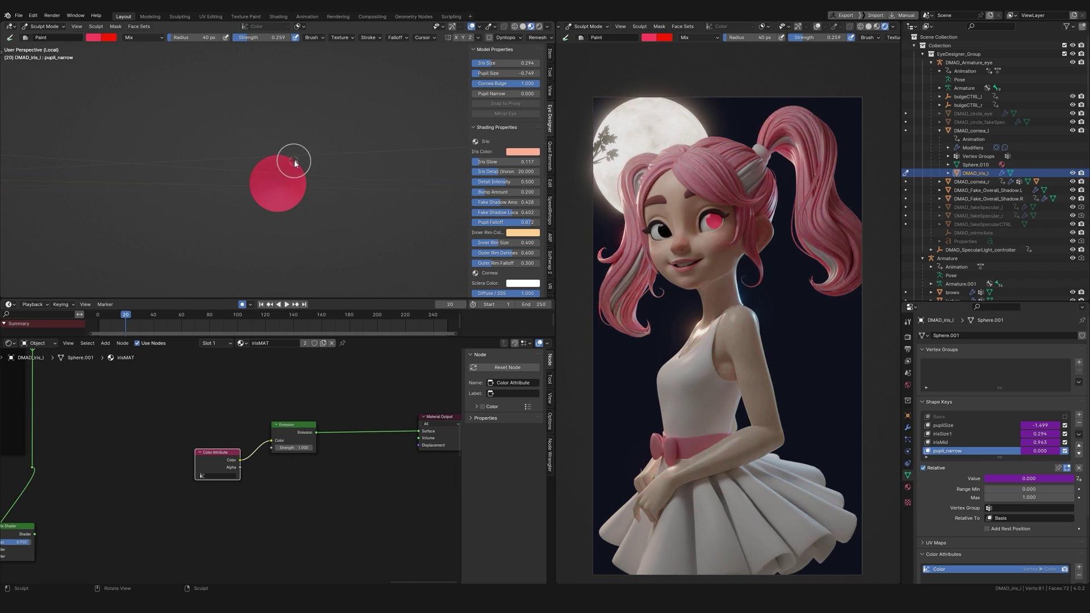
Choose a dark red brush color and shade the upper part of the iris.
right_click(261, 168)
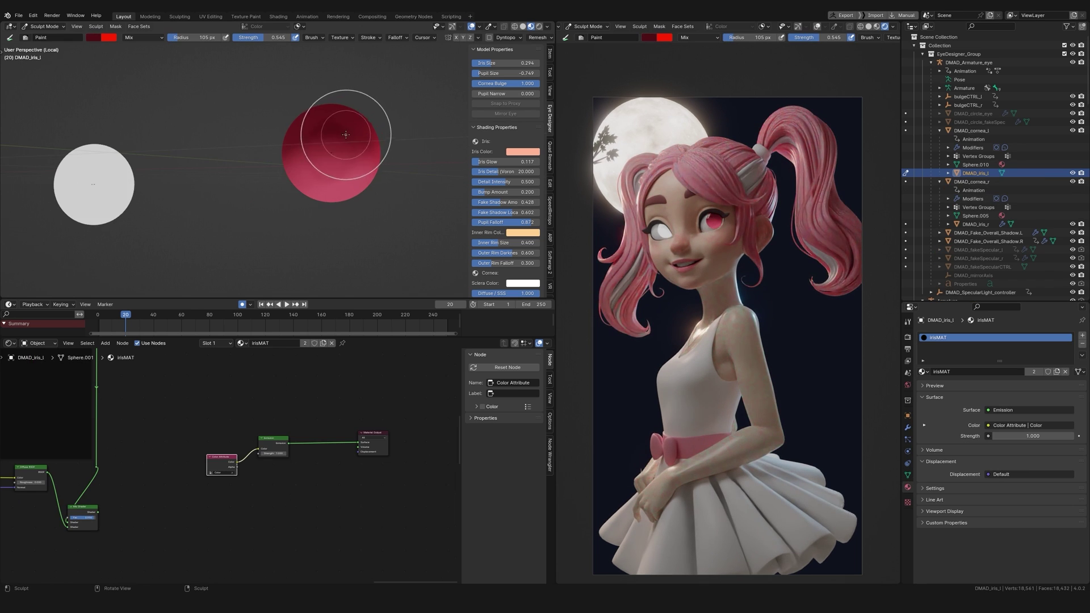
left_click_drag(345, 135, 338, 154)
key("f")
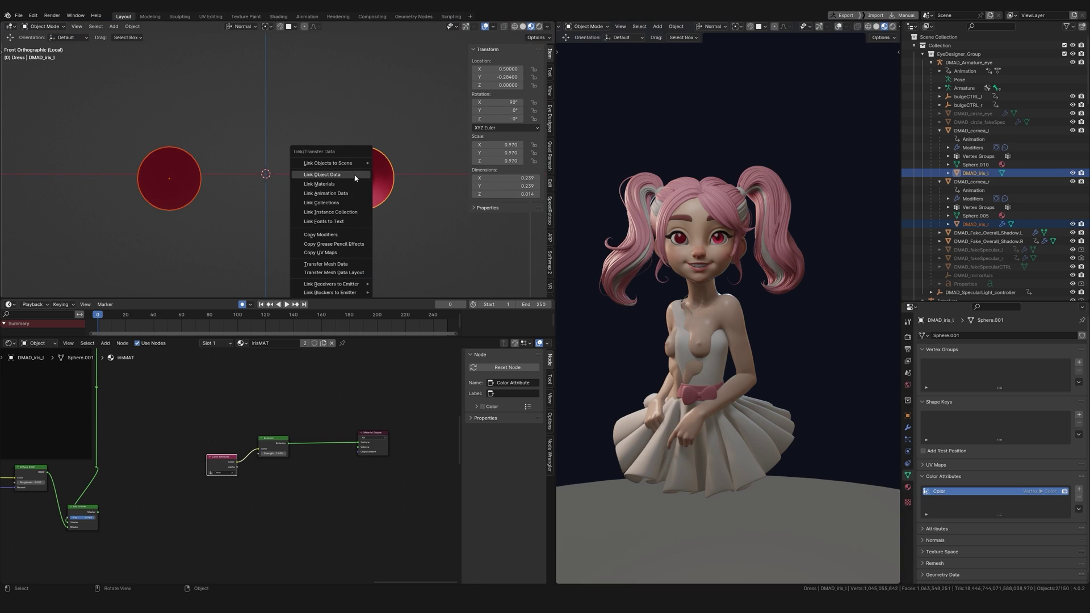
Link the painted iris's object data to the other selected iris.
left_click(335, 176)
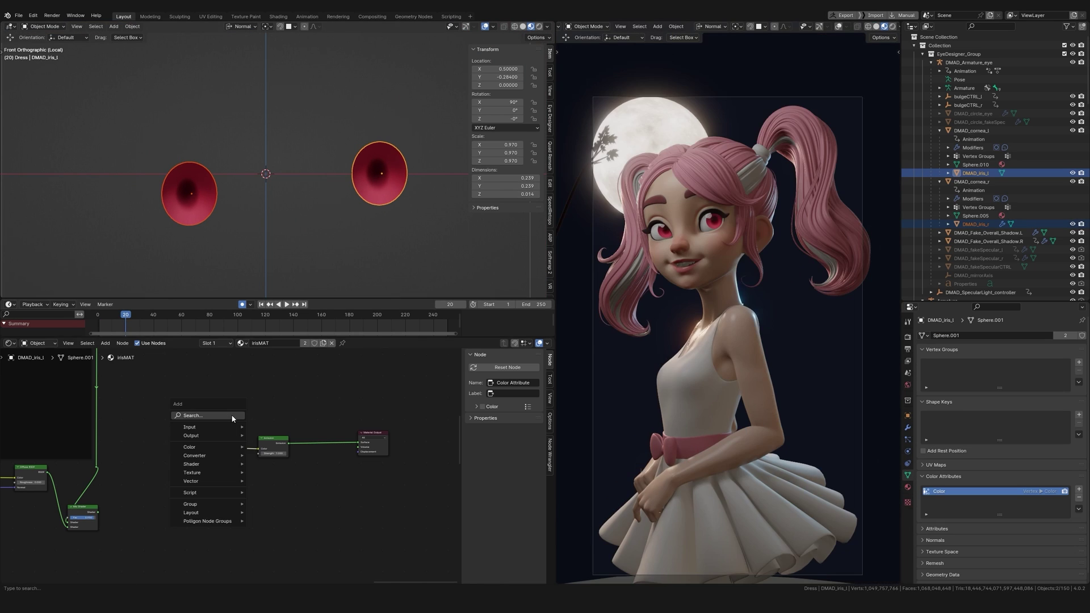
Add a color node to the irisMAT material near the Color Attribute node.
left_click(242, 451)
scroll(225, 435, "up", 3)
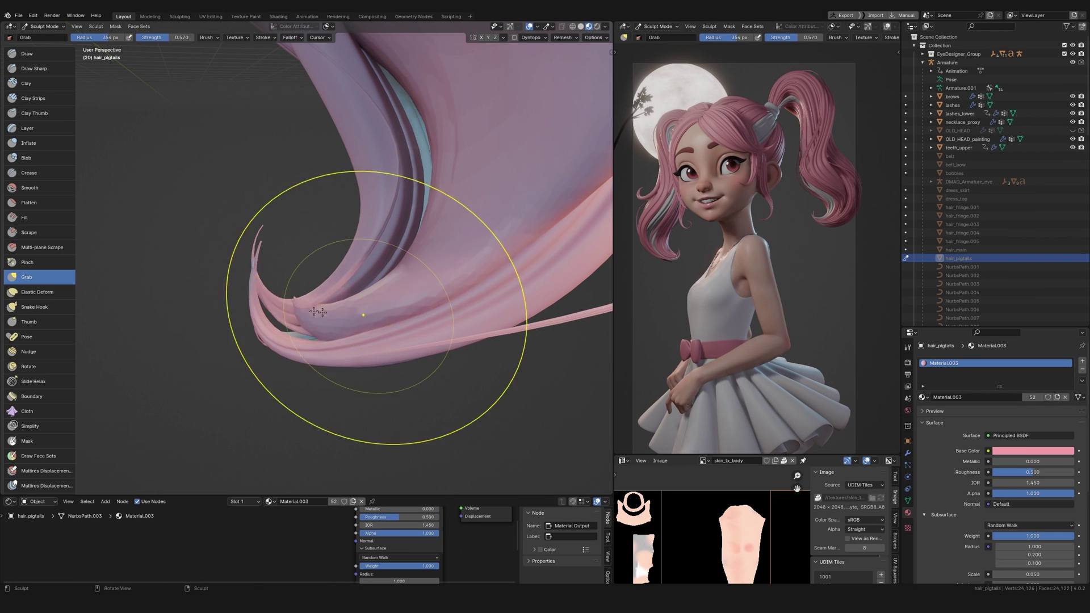
Leave Sculpt Mode on the hair_pigtails mesh and return to Object Mode.
key("ctrl+Tab")
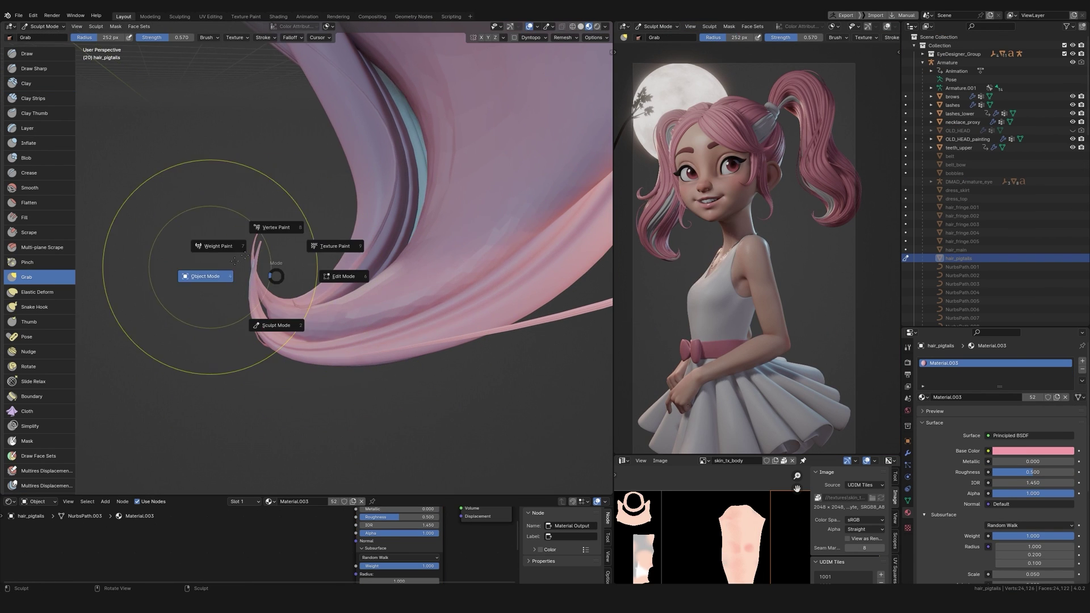
left_click(290, 207)
left_click(210, 289)
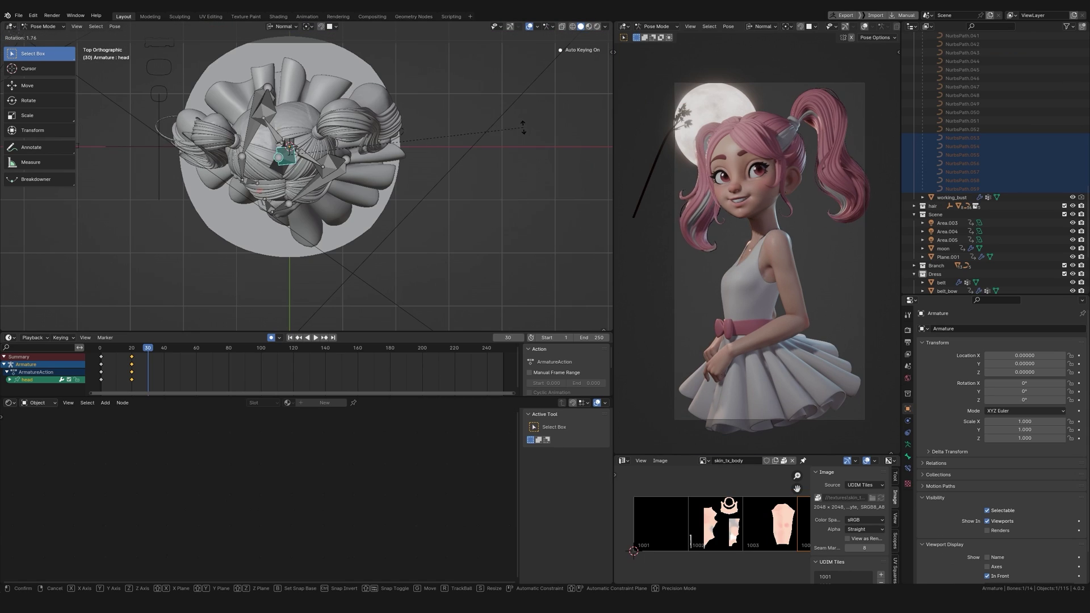
Rotate the armature's head bone in the top view at frame 30 to adjust the head pose.
left_click(565, 165)
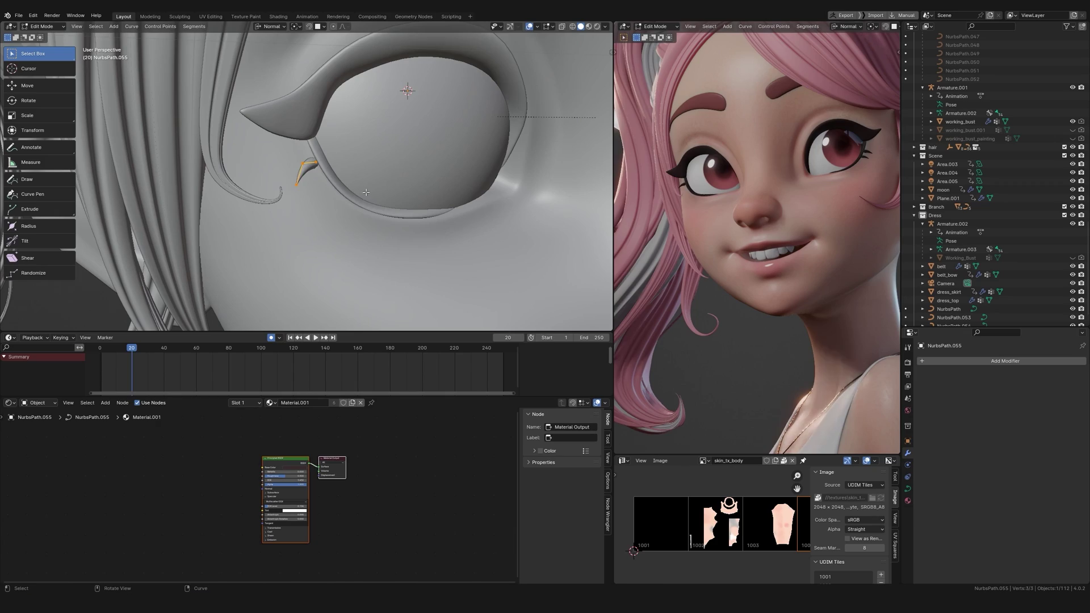
Position the small eyelash curves around the outer corner of the eye, along the upper and lower lids.
key("g")
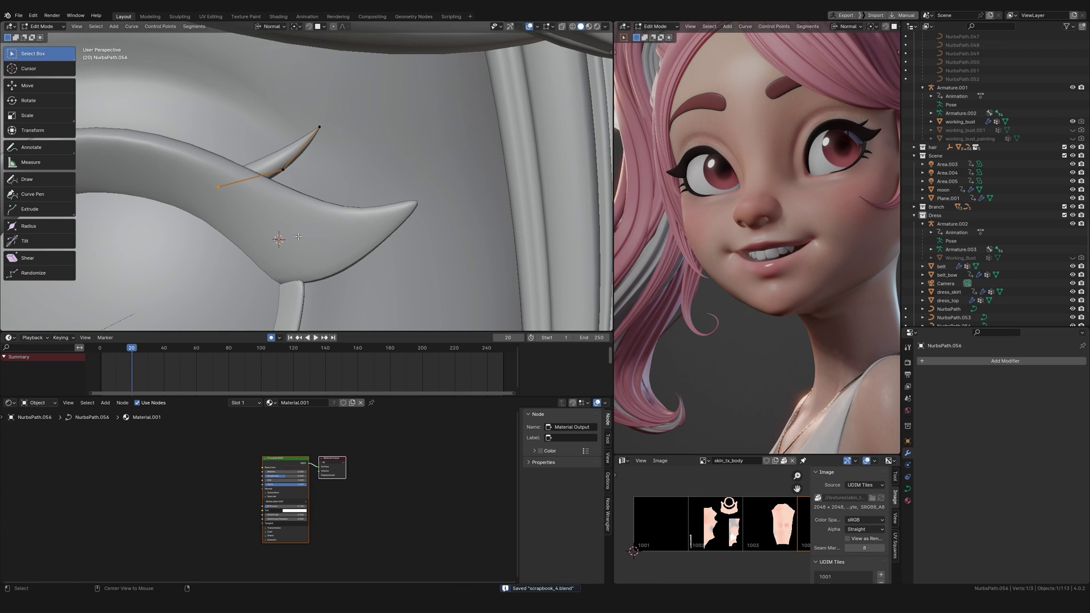
left_click(339, 234)
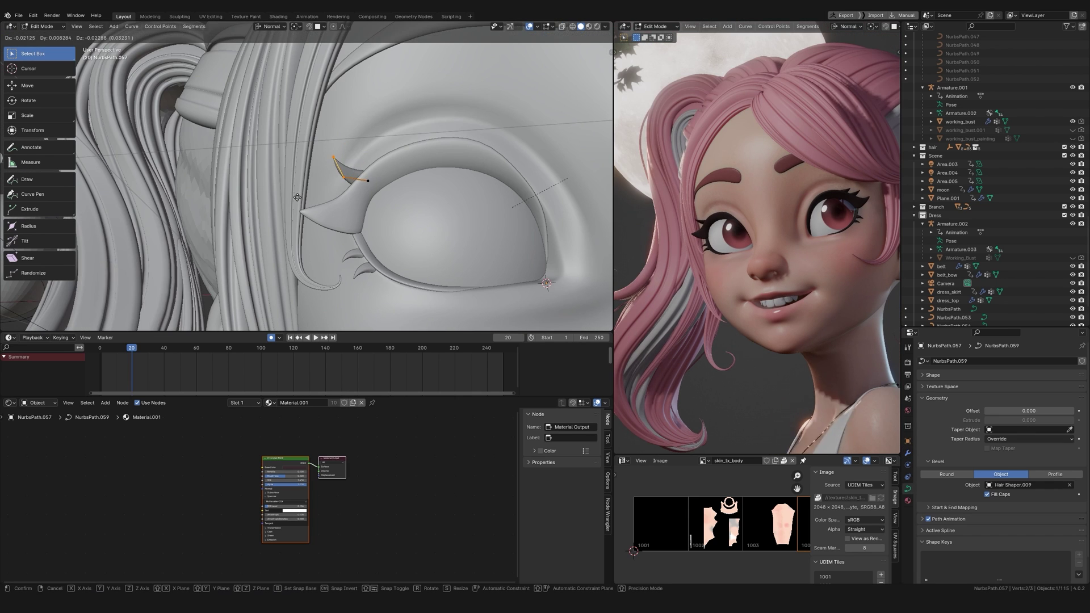
left_click_drag(360, 132, 306, 174)
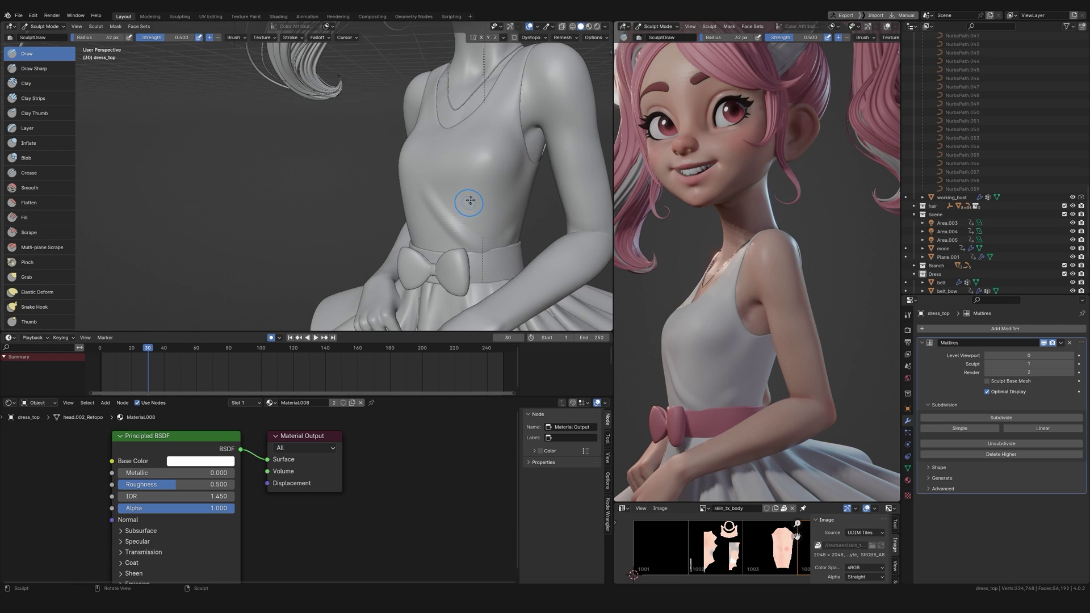
Isolate the belt and sculpt fabric folds across it with the Draw Sharp brush at strength 0.285.
middle_click_drag(469, 201, 513, 231)
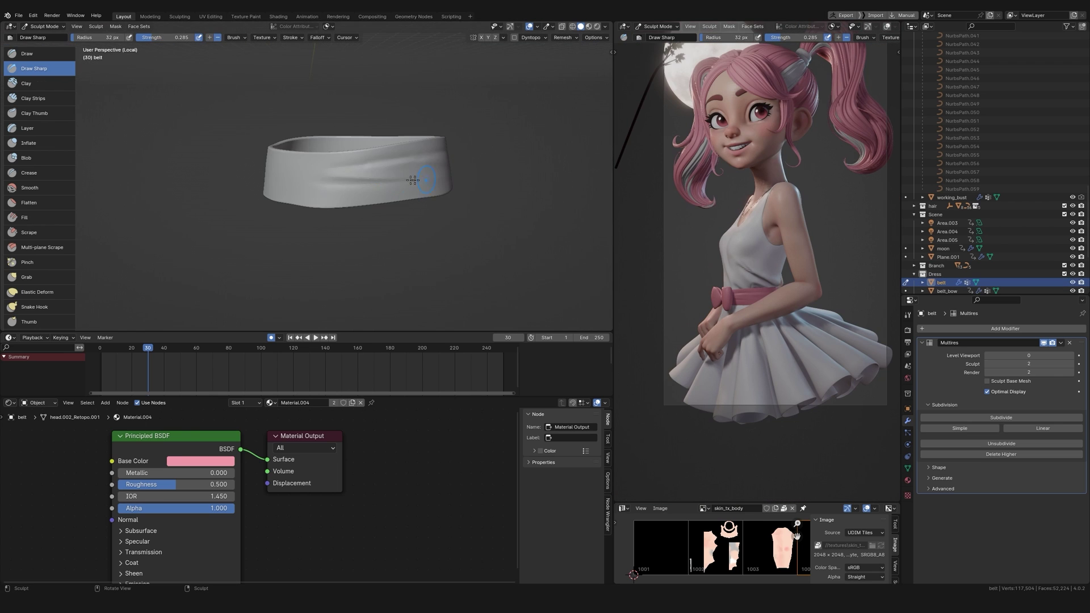
mouse_move(307, 181)
middle_mouse_down()
mouse_move(316, 183)
mouse_move(301, 177)
middle_mouse_up()
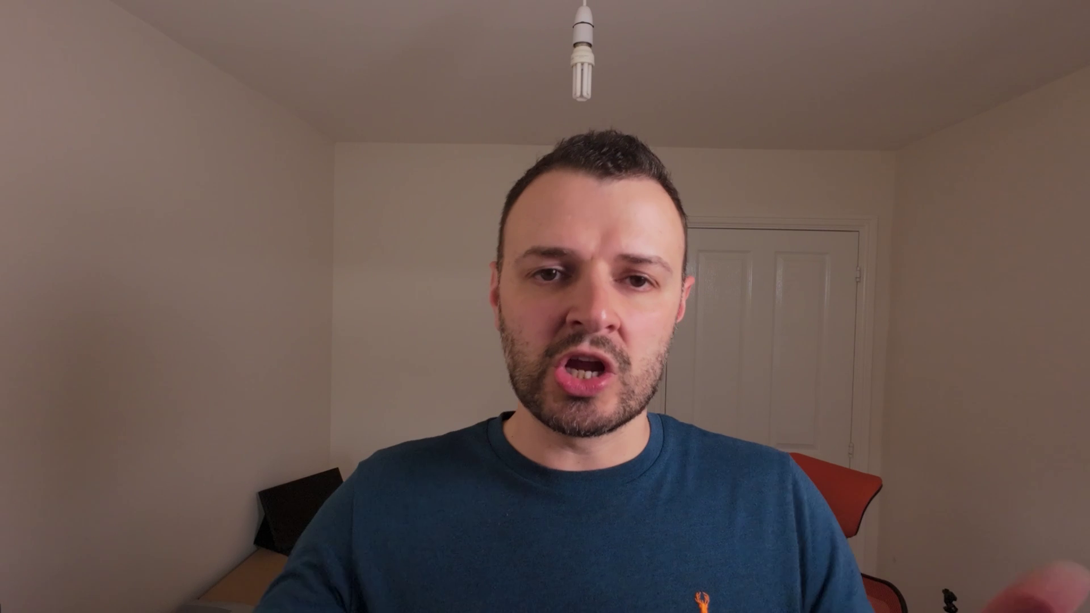